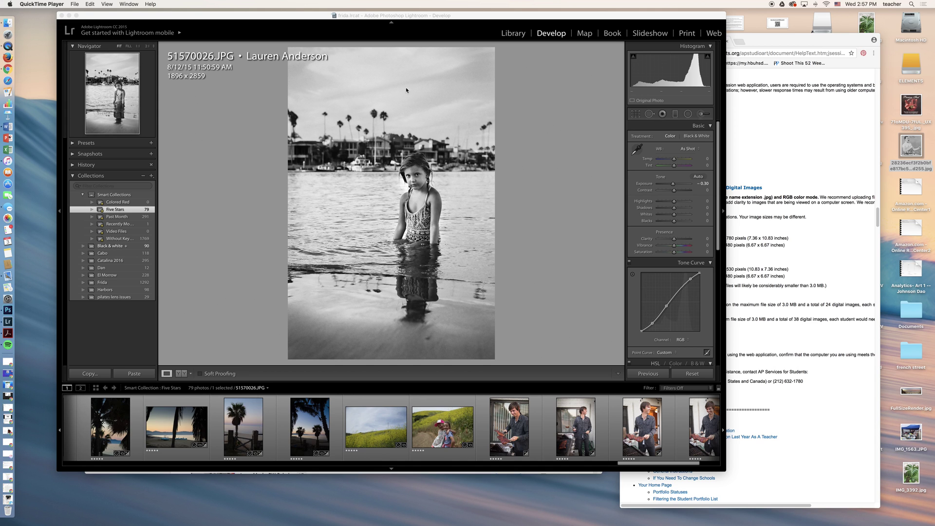
Switch from Develop to the Library module and browse the Five Stars collection filmstrip.
click(514, 33)
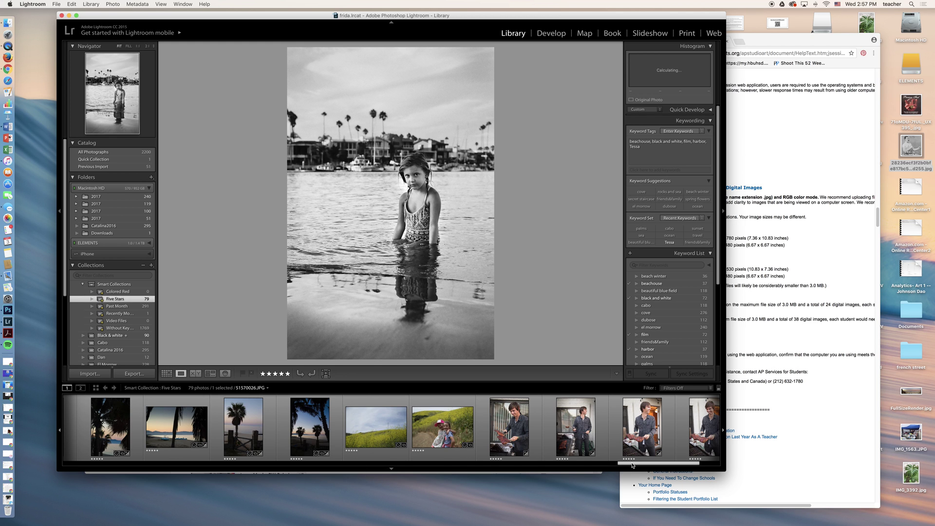
scroll(378, 441, left, 5)
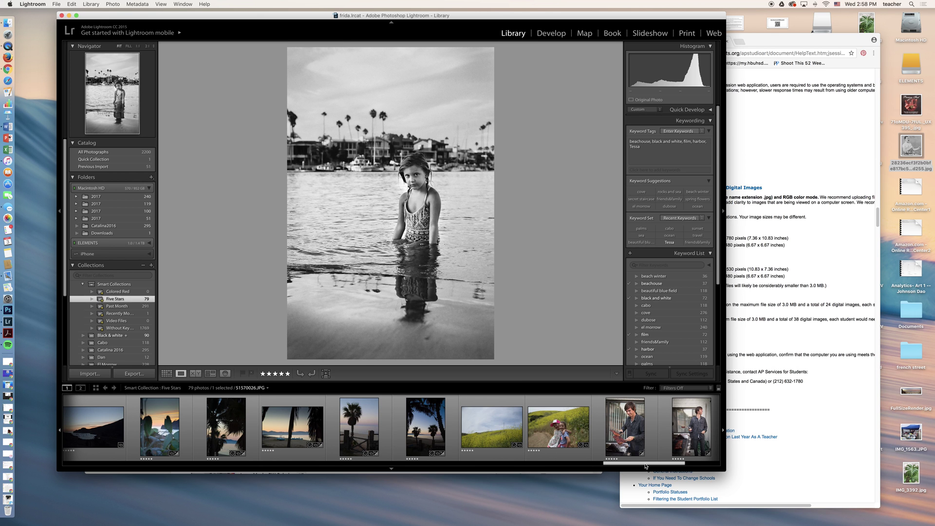
mouse_move(646, 466)
mouse_down()
mouse_move(689, 466)
mouse_move(603, 468)
mouse_move(706, 467)
mouse_move(656, 465)
mouse_up()
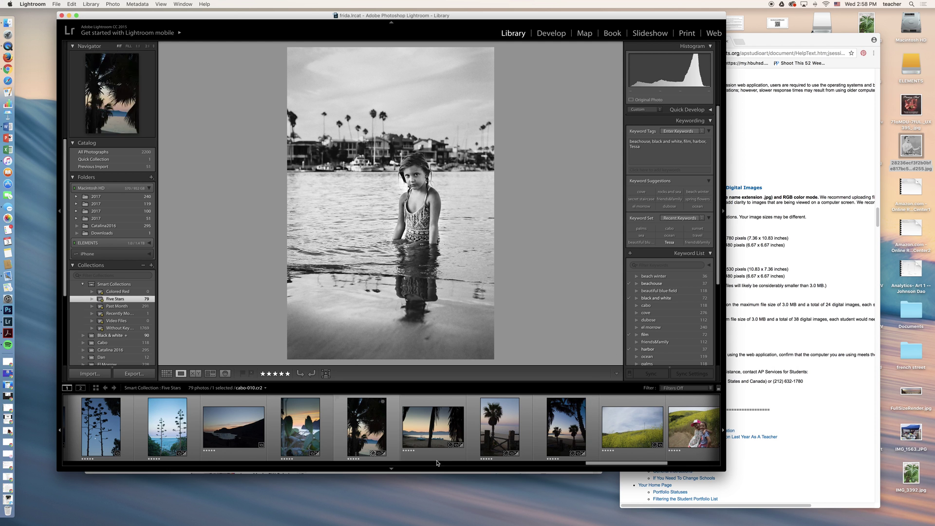
drag(437, 463, 41, 440)
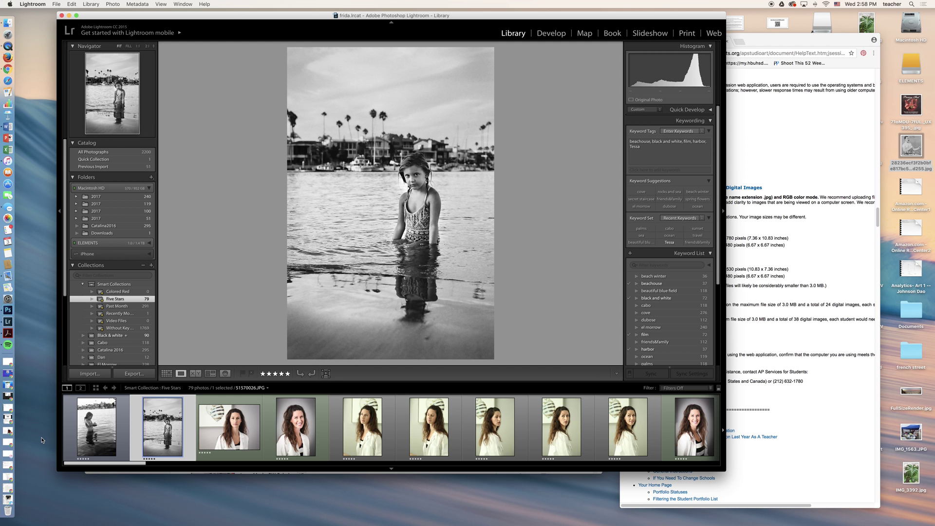
Select the girl-in-the-water photo plus the agave, palm silhouette, cactus coast and palm sunset shots.
click(128, 431)
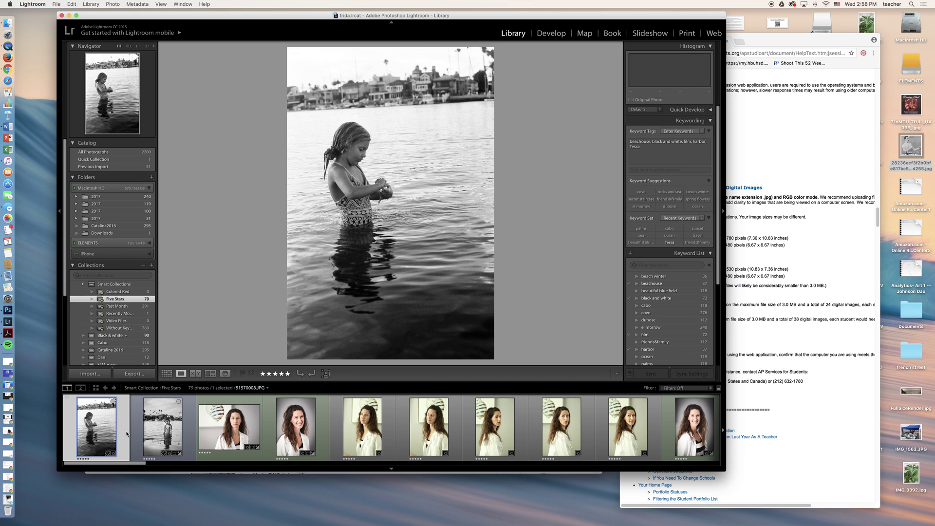
click(185, 435)
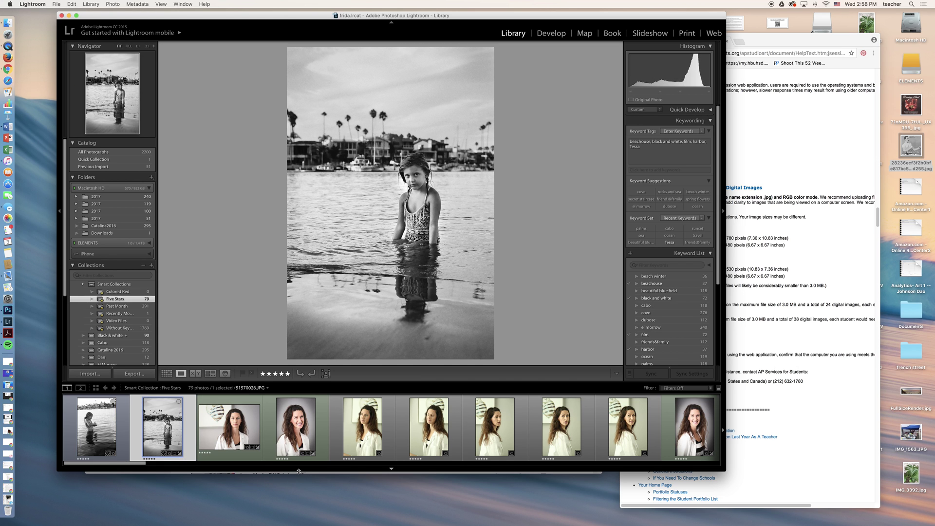
drag(118, 465, 640, 471)
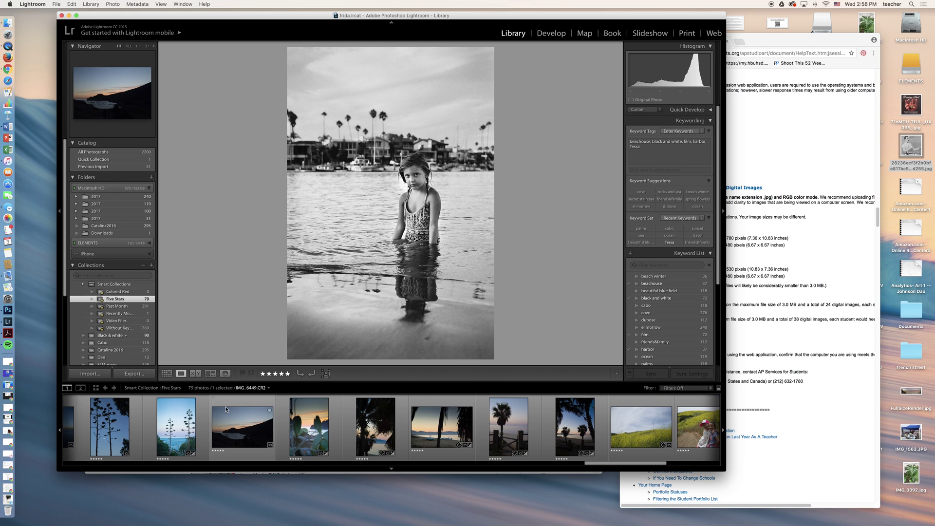
super+click(137, 406)
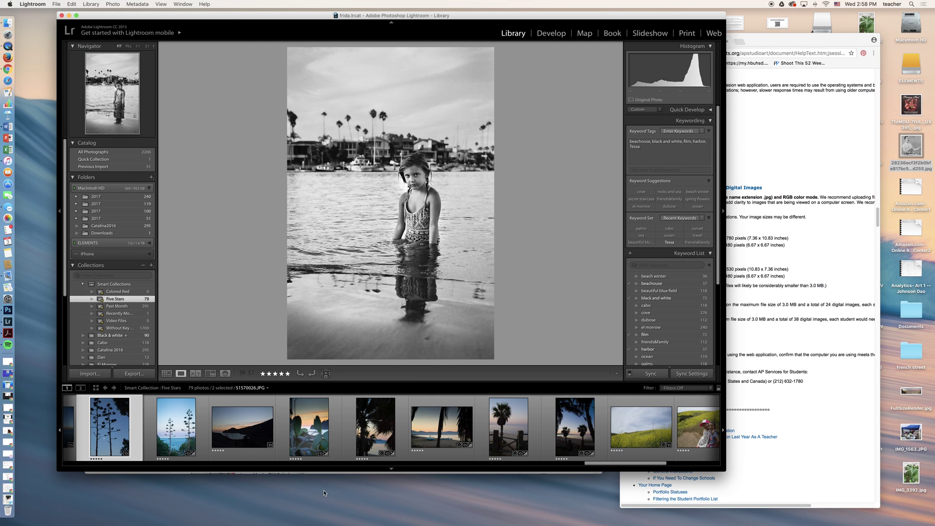
super+click(402, 401)
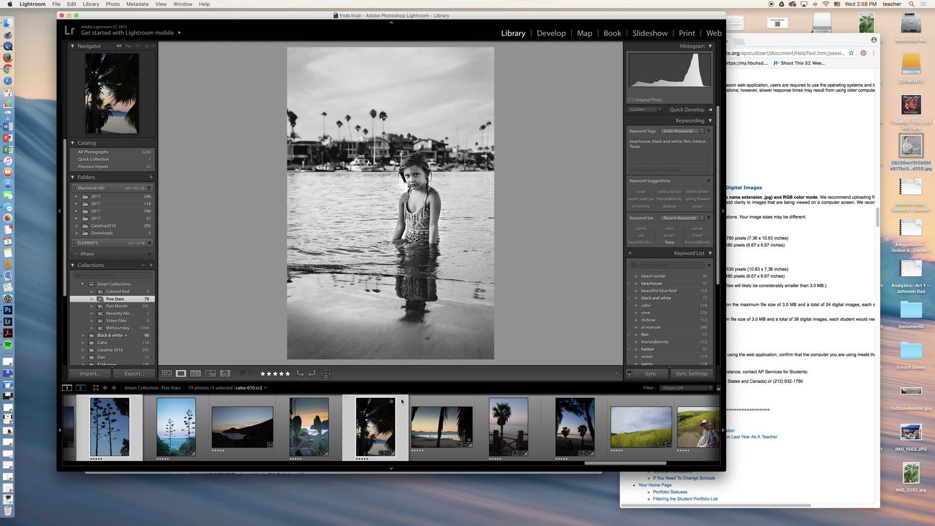
super+click(337, 409)
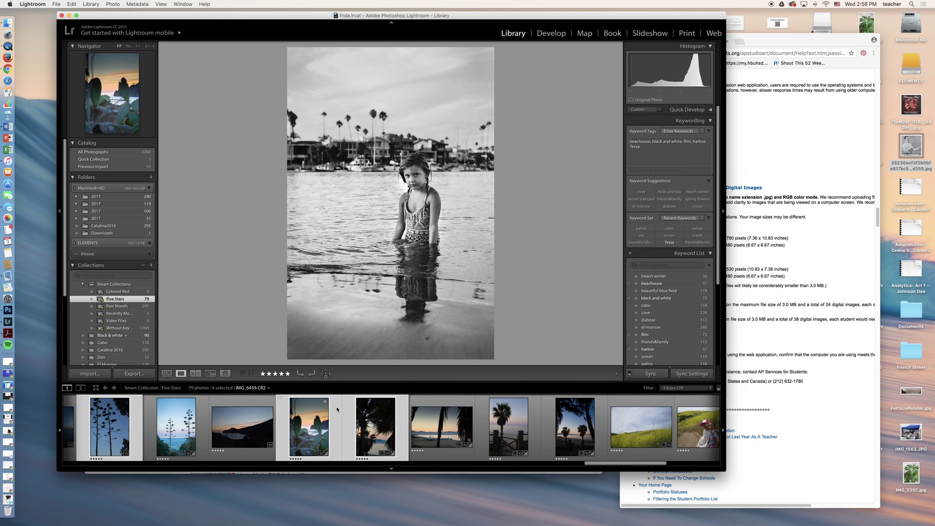
super+click(602, 409)
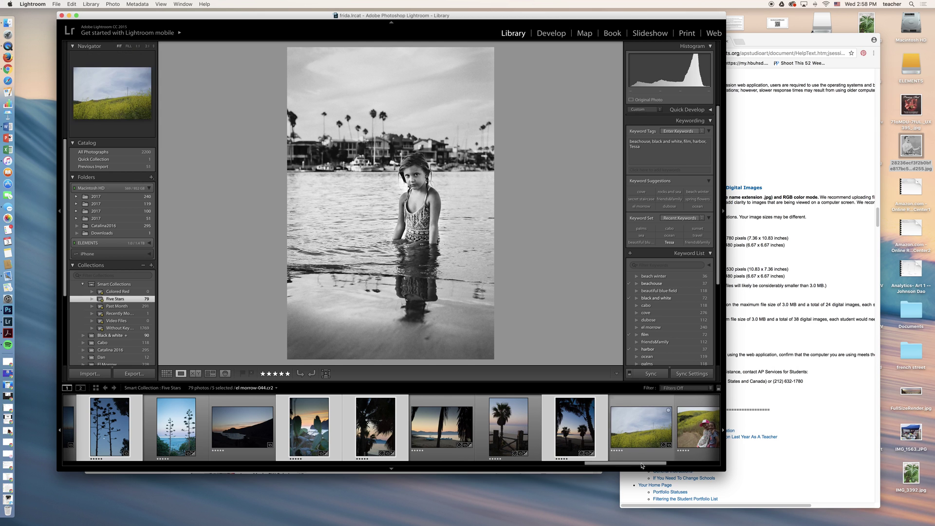
drag(653, 463, 625, 465)
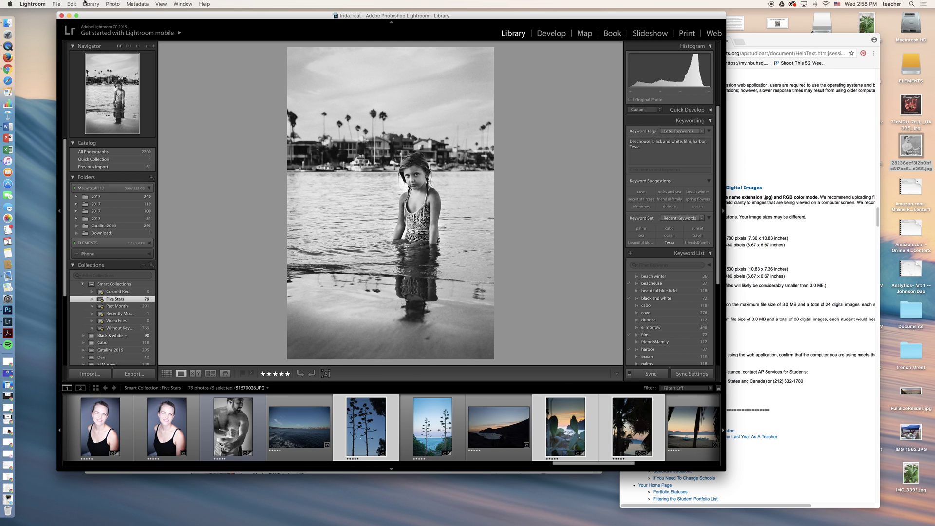
Start File > Export for the five photos, keeping Export To set to Hard Drive.
click(54, 4)
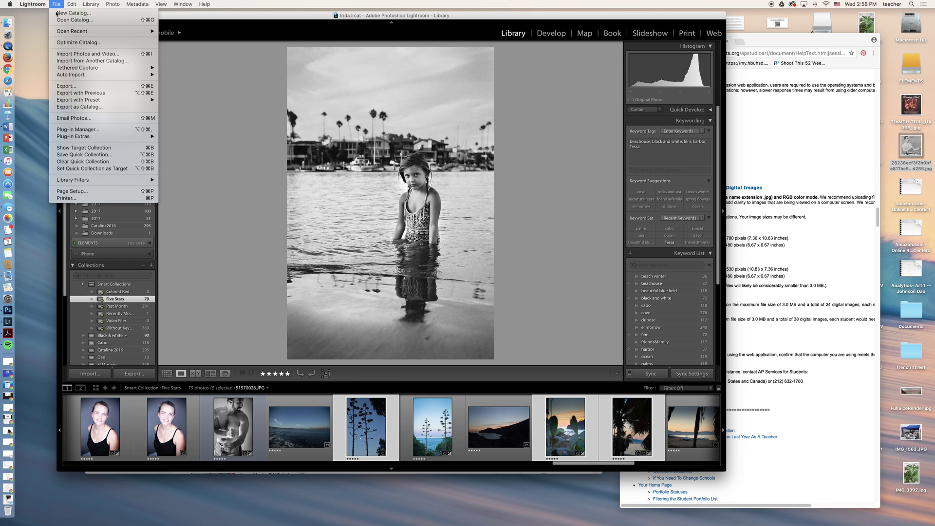
click(65, 86)
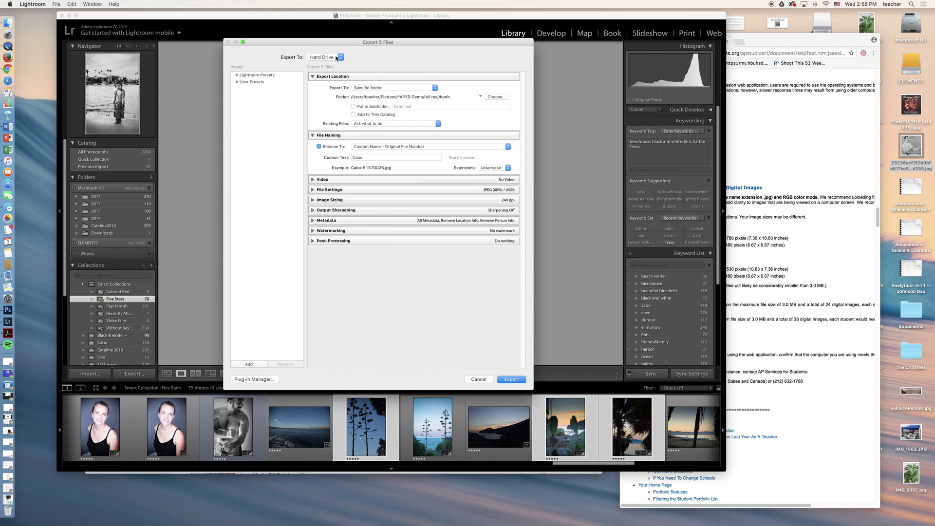
click(336, 58)
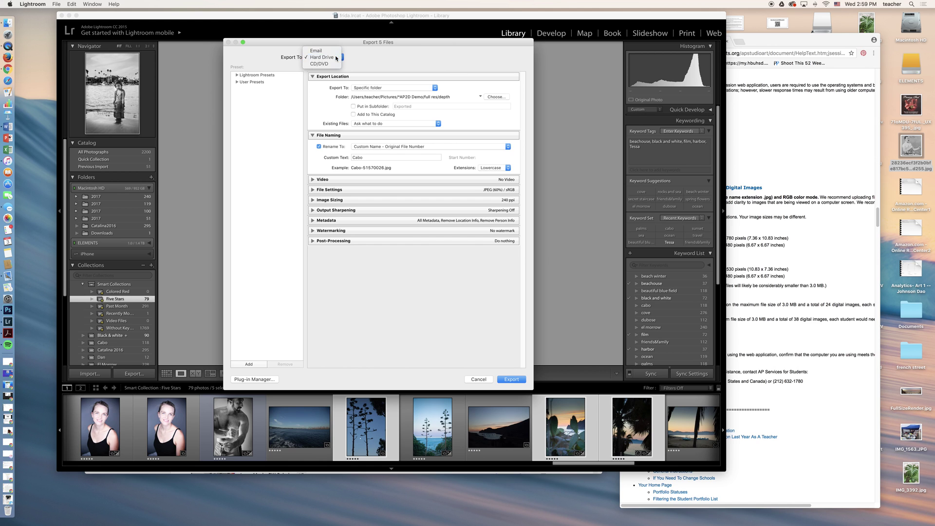
click(336, 58)
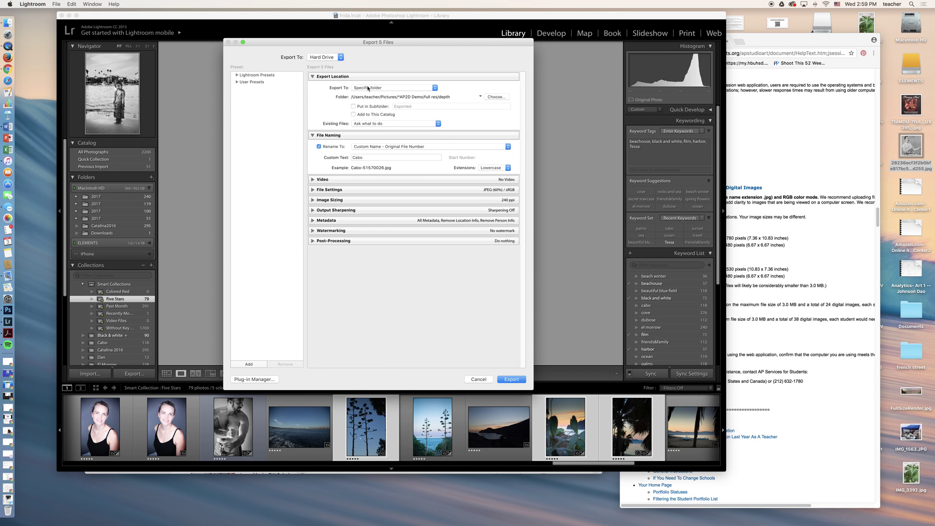
Keep Specific folder as the export location and bring up the folder chooser.
click(400, 90)
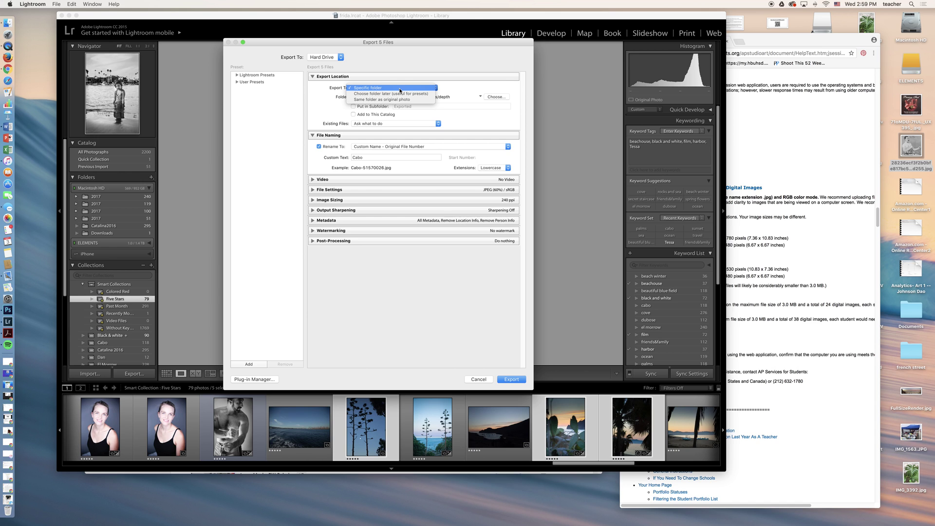
click(400, 88)
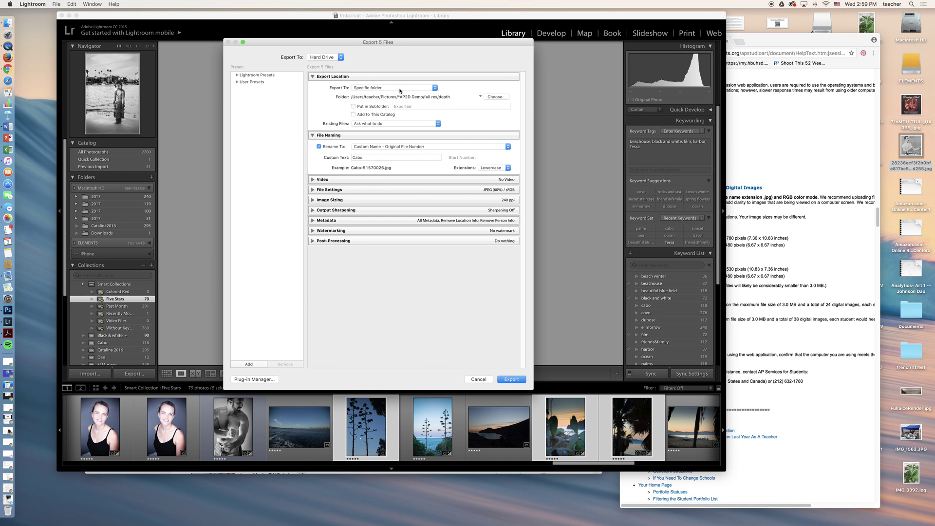
click(498, 98)
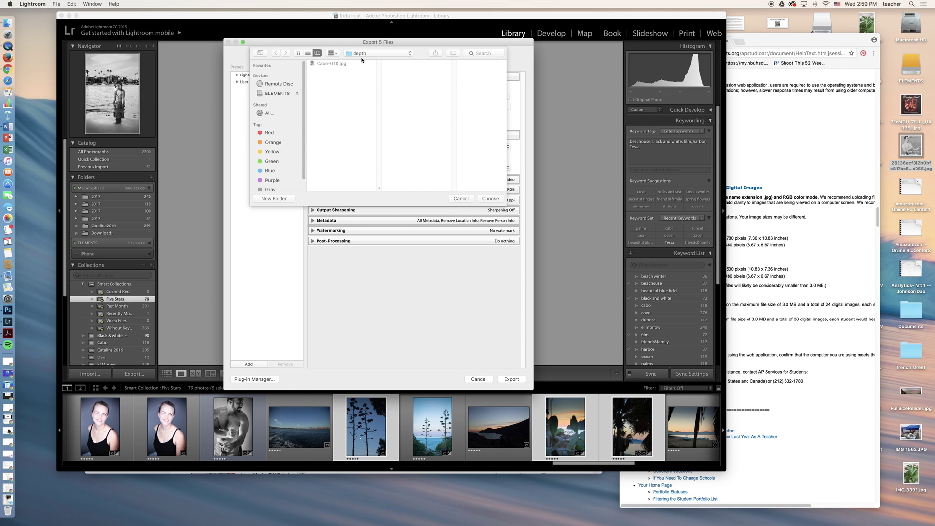
Browse to the Pictures folder inside the home folder.
click(365, 54)
click(373, 83)
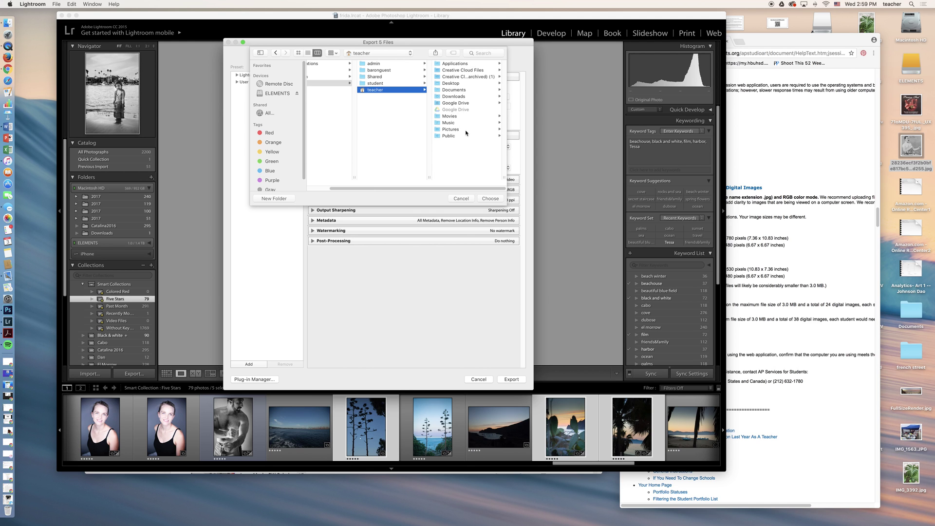
click(466, 131)
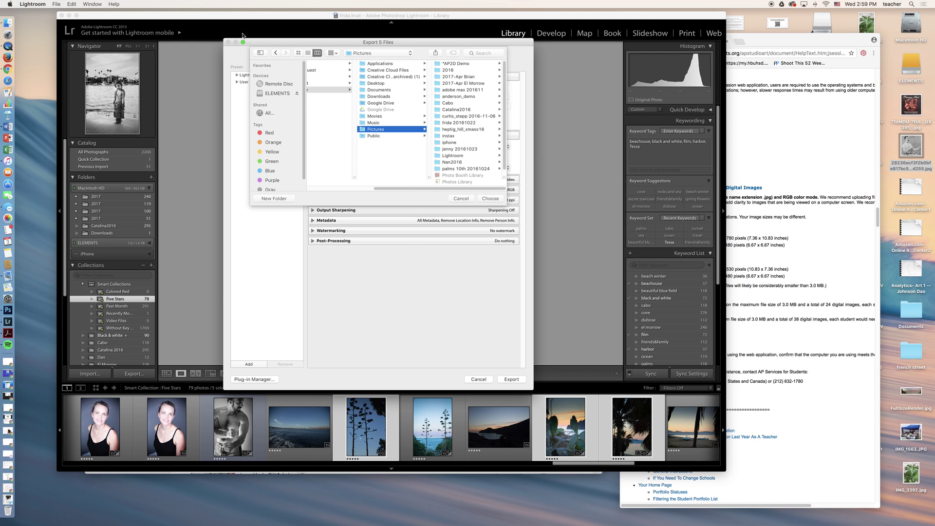
Create a new 'Life is Beach' folder in Pictures and choose it as the export folder.
click(273, 198)
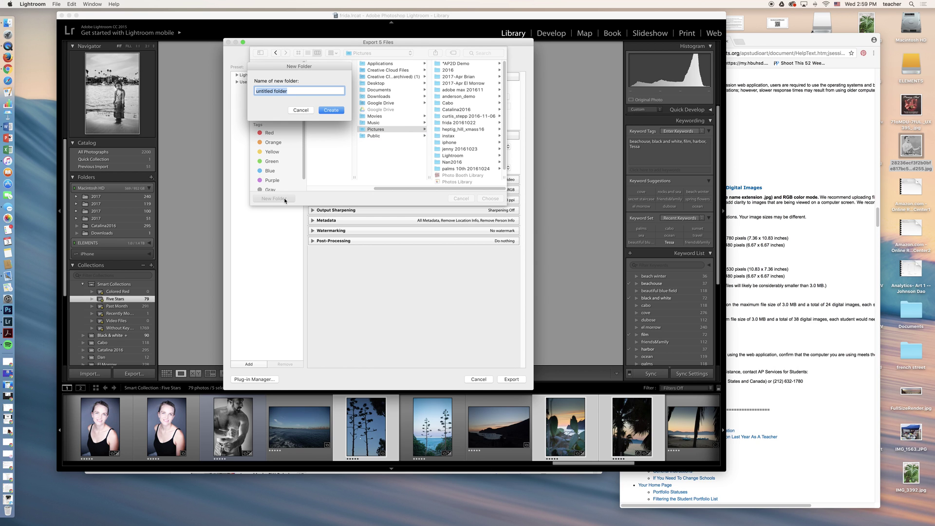
text(Beach)
key(BackSpace)
key(BackSpace)
key(BackSpace)
key(BackSpace)
key(BackSpace)
text(Lide is Beac)
key(BackSpace)
text(f)
click(339, 111)
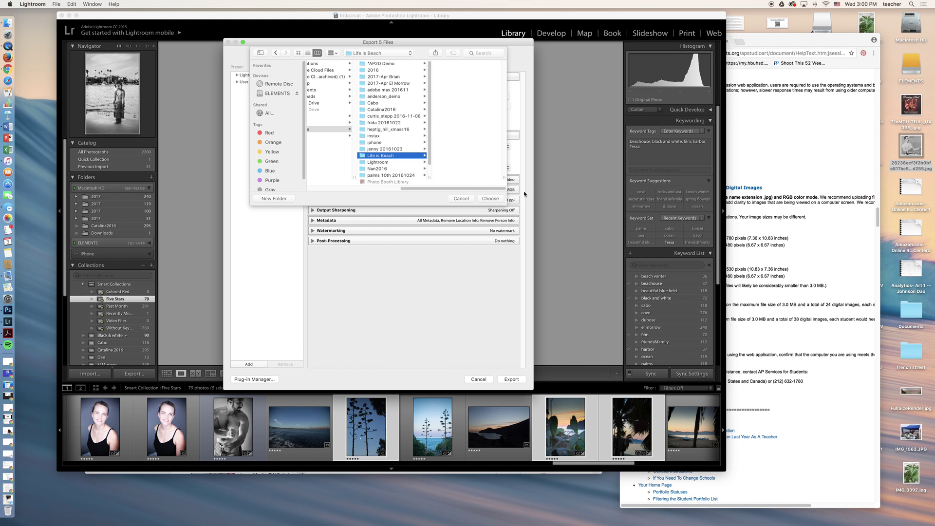
click(490, 198)
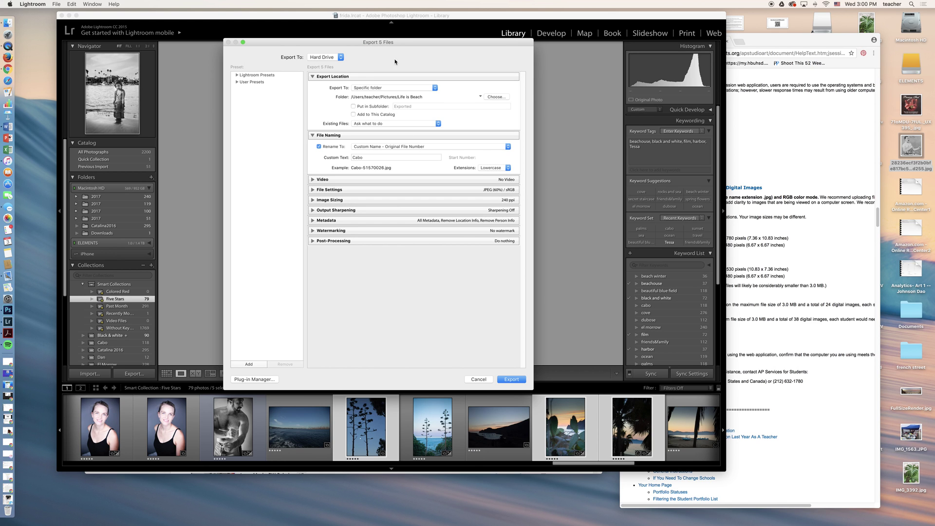
Replace the Cabo custom text with 'beach' and raise JPEG quality to 75.
drag(364, 157, 350, 157)
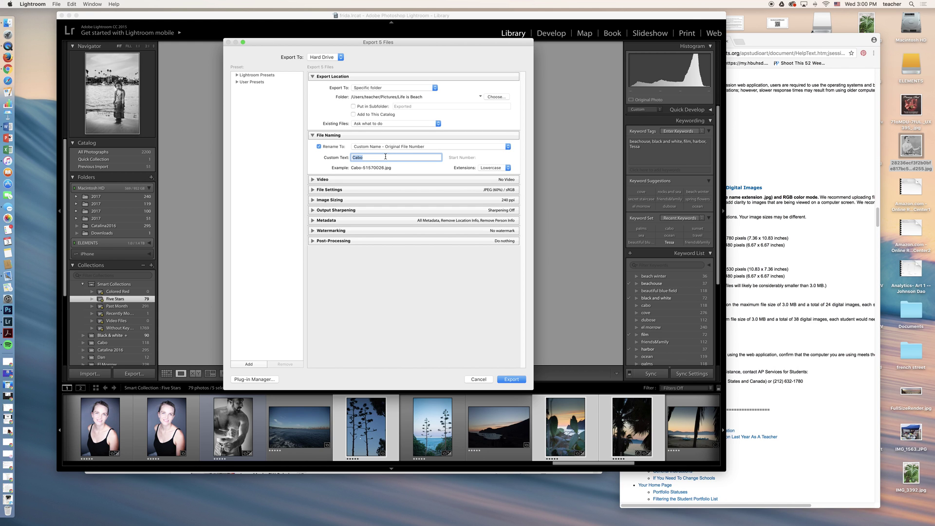
text(beach)
click(313, 190)
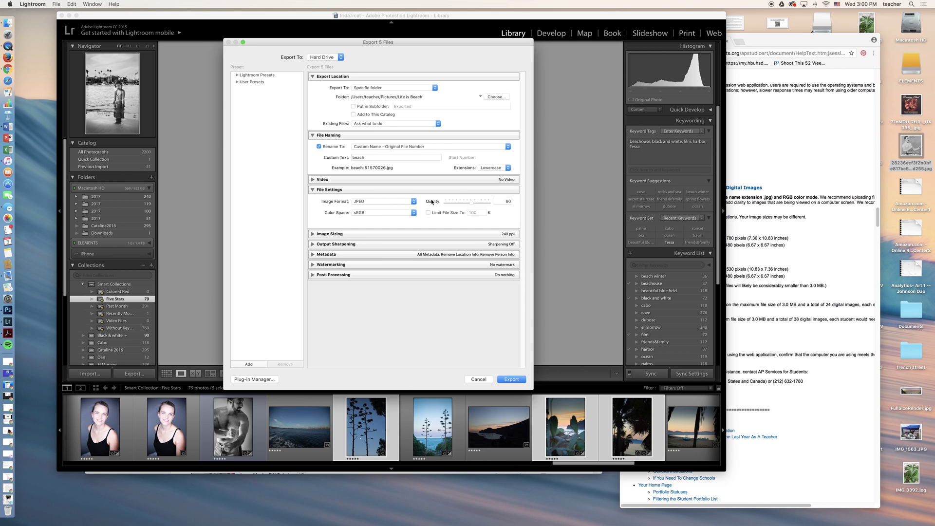
drag(474, 205, 481, 206)
click(313, 189)
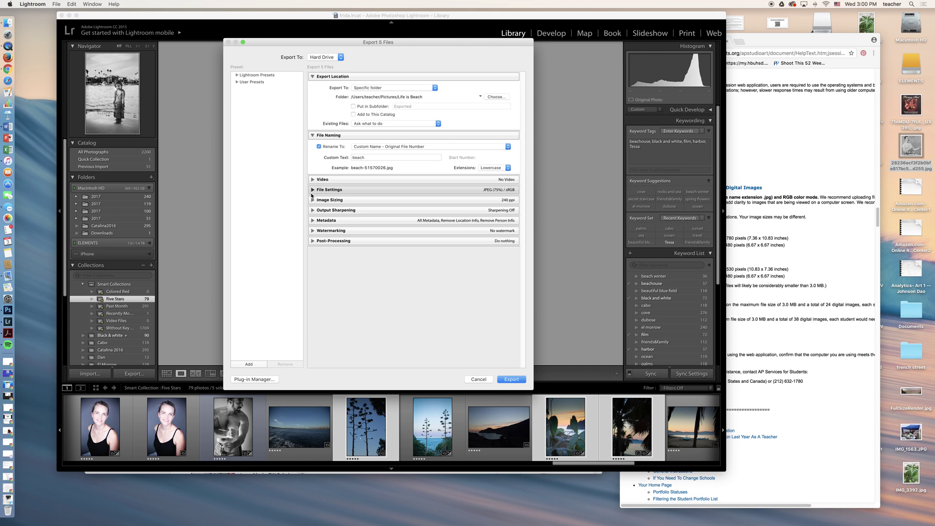
Check the image sizing and sharpening sections, keep JPEG as the format, and run the export.
click(314, 200)
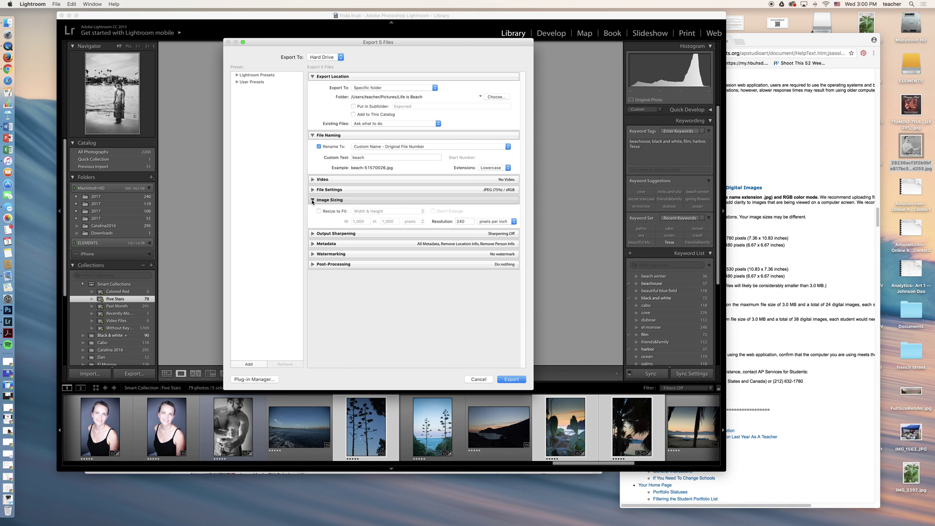
click(313, 201)
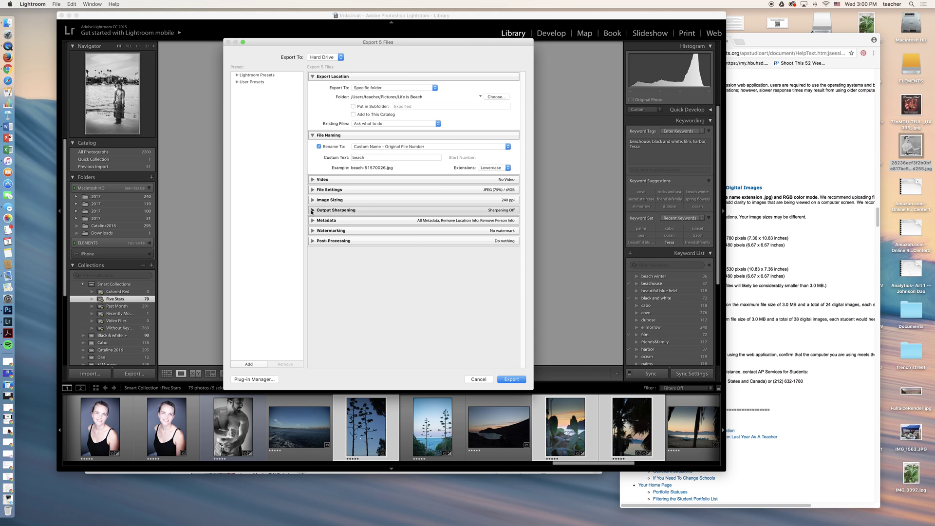
click(312, 210)
click(313, 210)
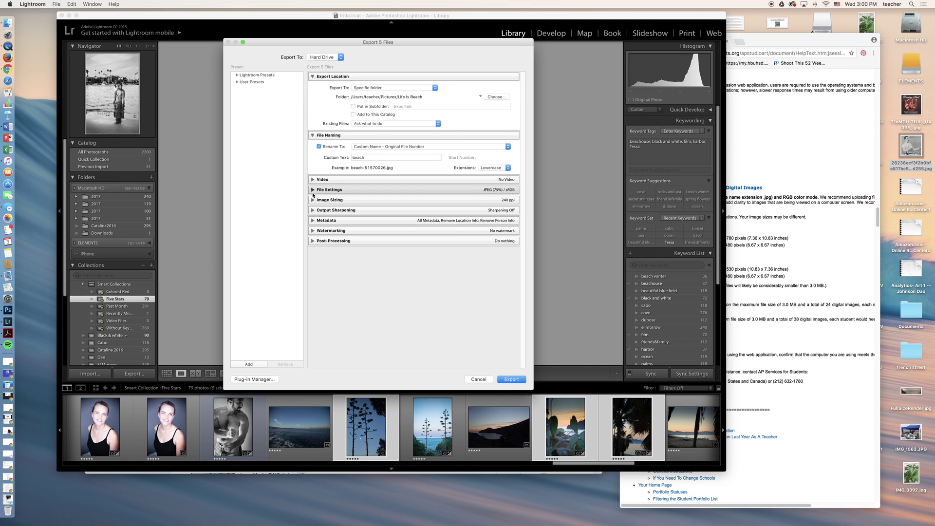
click(367, 190)
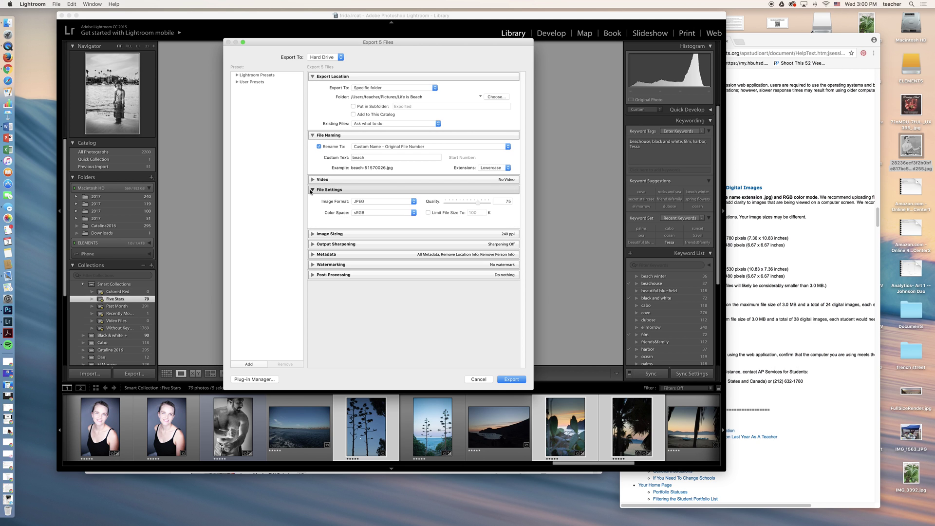
click(368, 202)
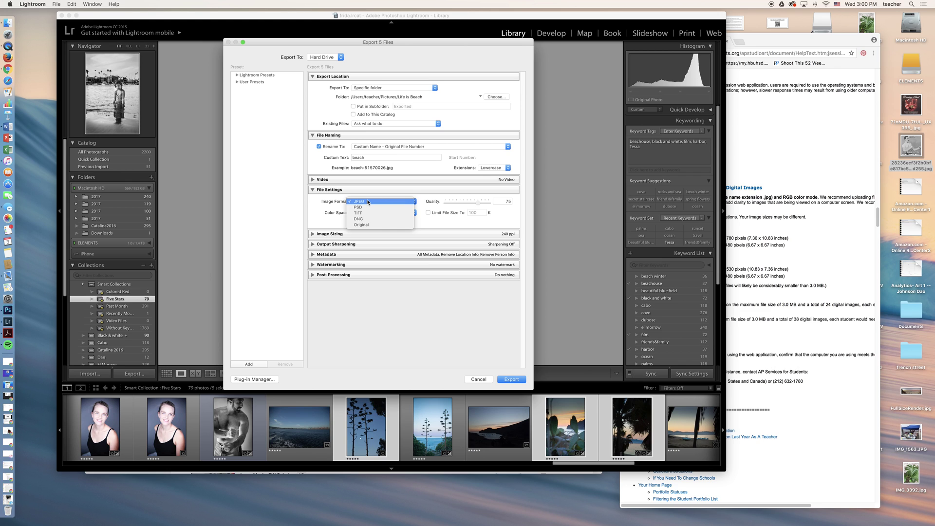
click(368, 201)
click(382, 201)
click(381, 202)
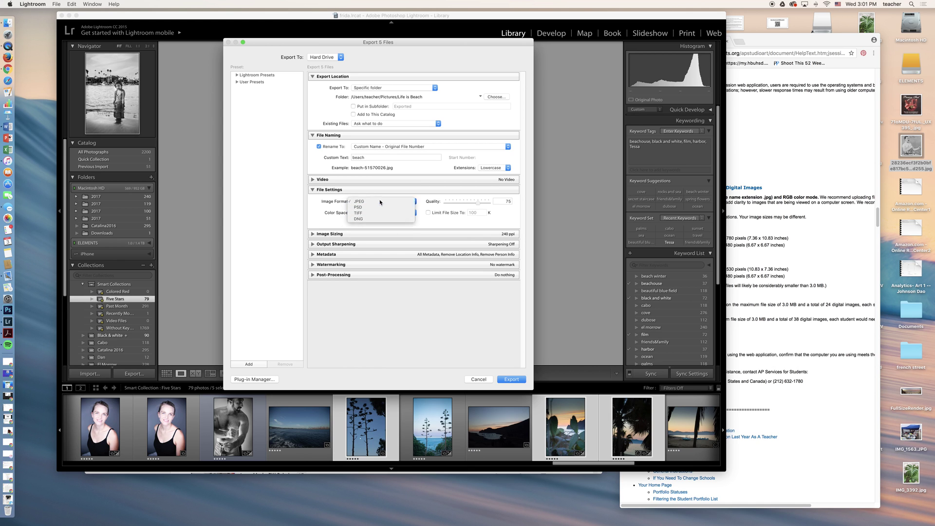
click(312, 190)
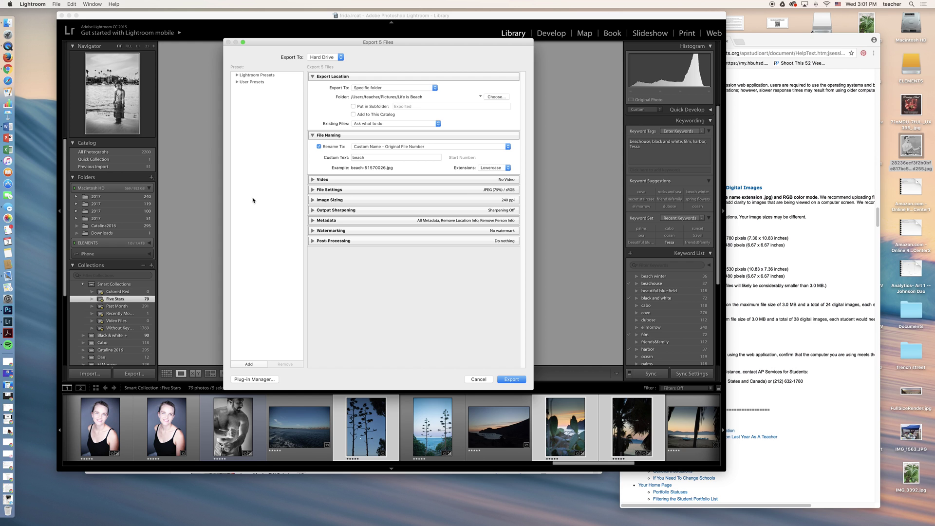
click(518, 382)
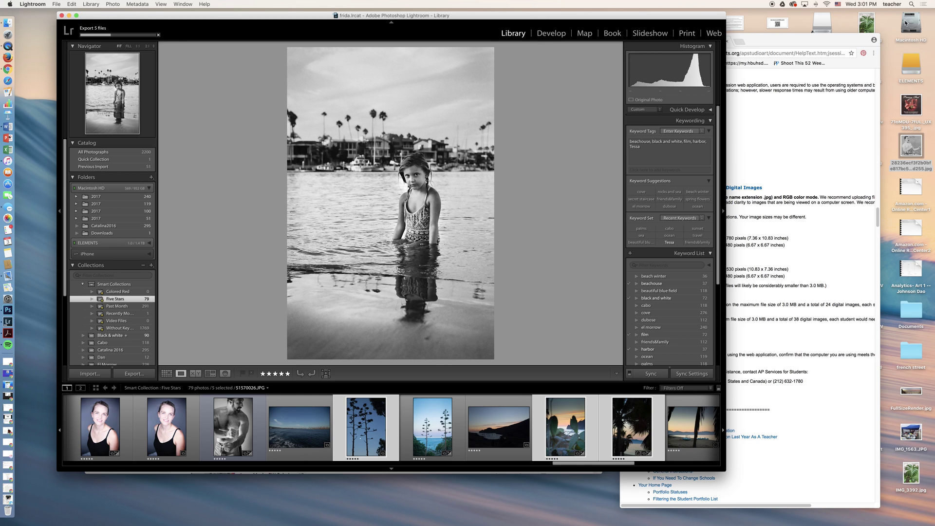
Open the Macintosh HD drive from the desktop in Finder.
double_click(909, 29)
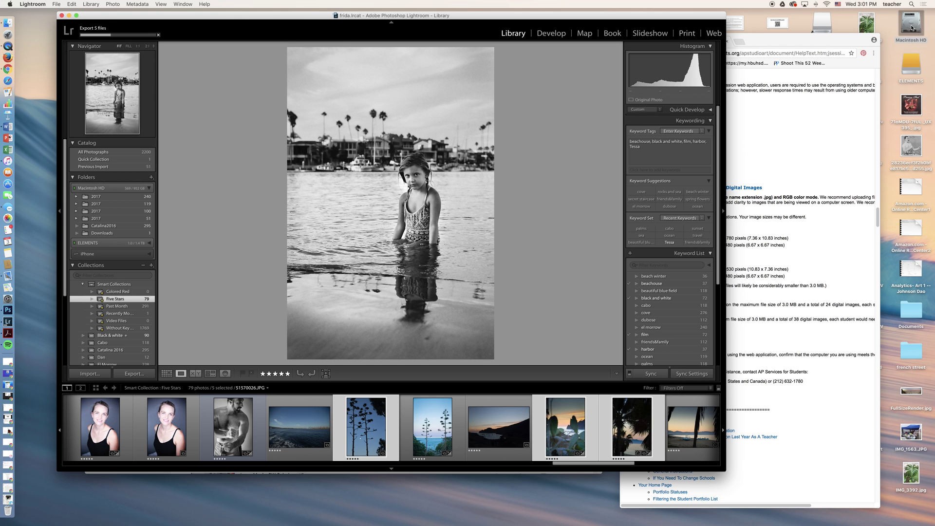
Navigate Finder through Users, the home folder and Pictures into Life is Beach.
drag(309, 57, 462, 46)
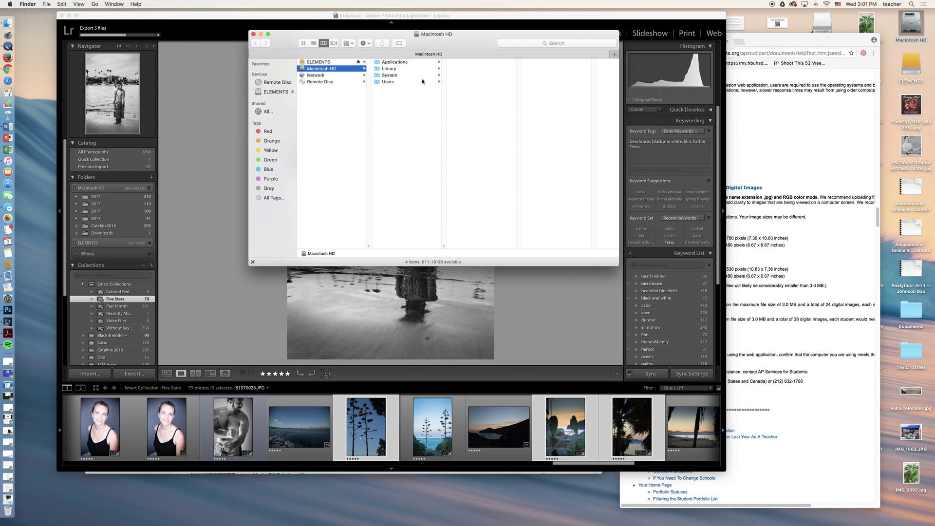
click(400, 82)
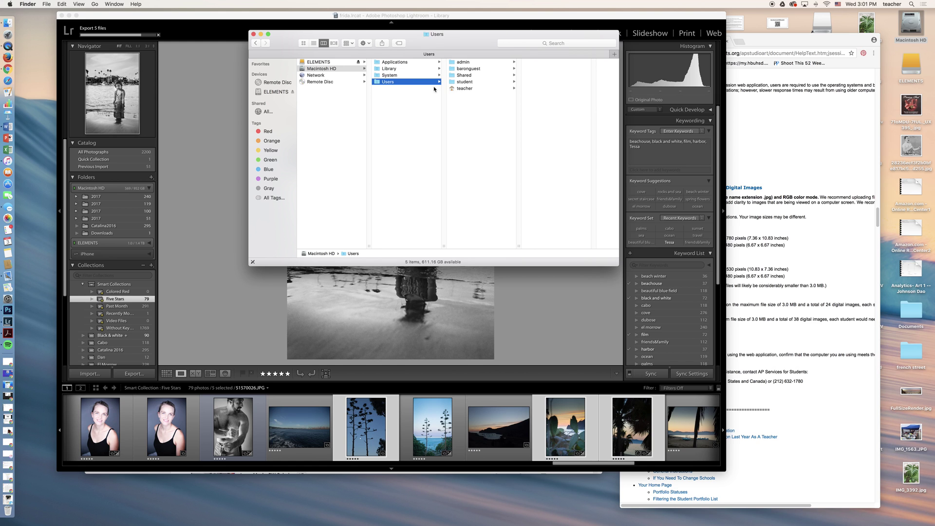
click(480, 89)
click(559, 128)
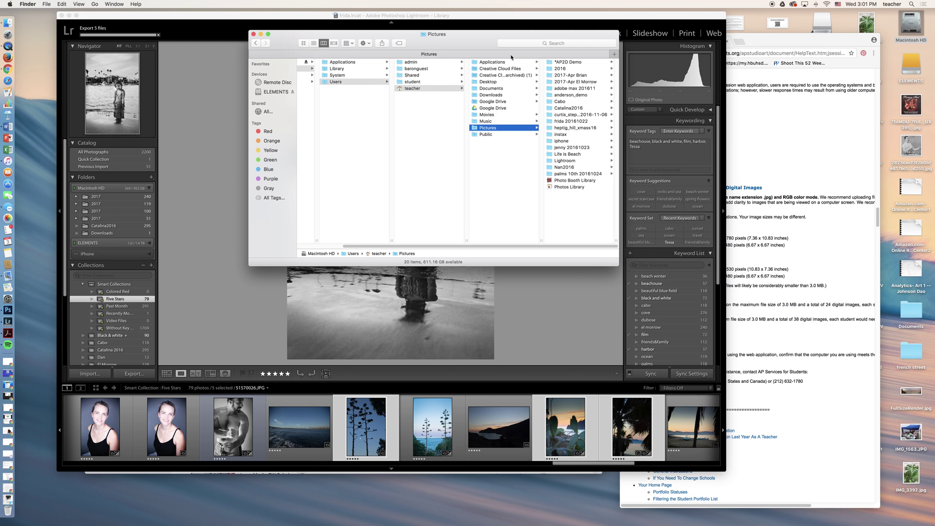
click(581, 154)
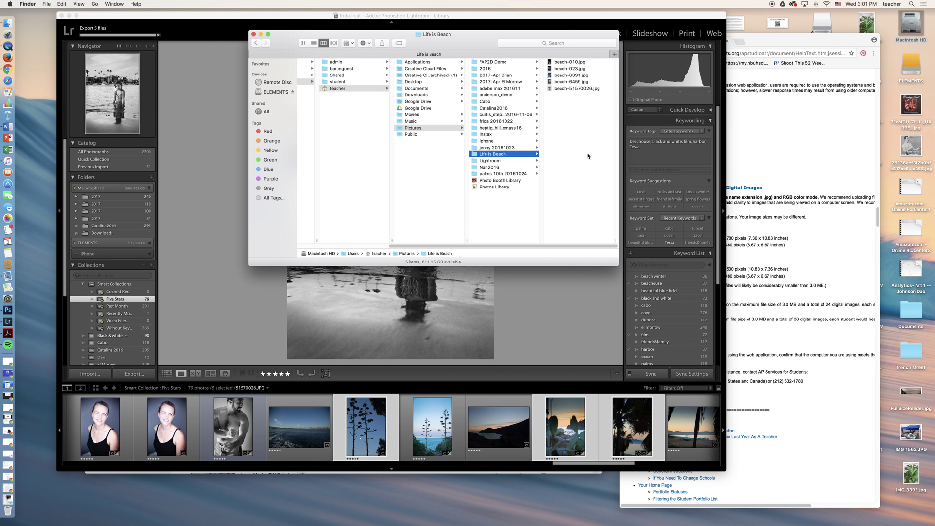
Preview the exported JPEGs, from beach-010.jpg through beach-51570026.jpg.
click(585, 63)
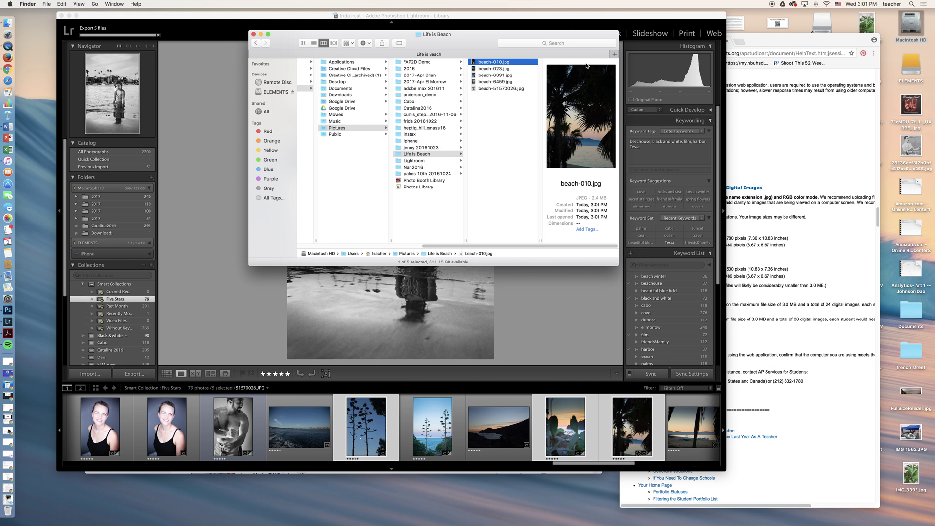
key(Down)
key(Down)
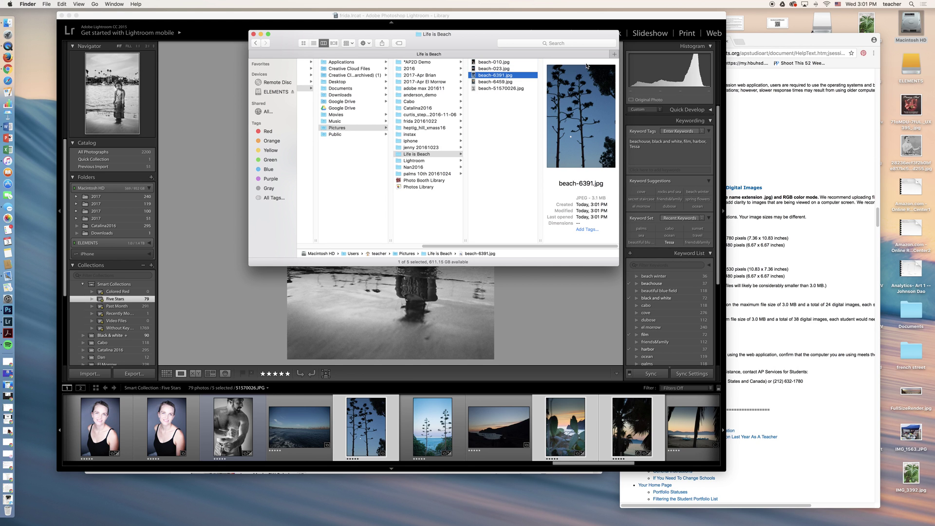
click(440, 154)
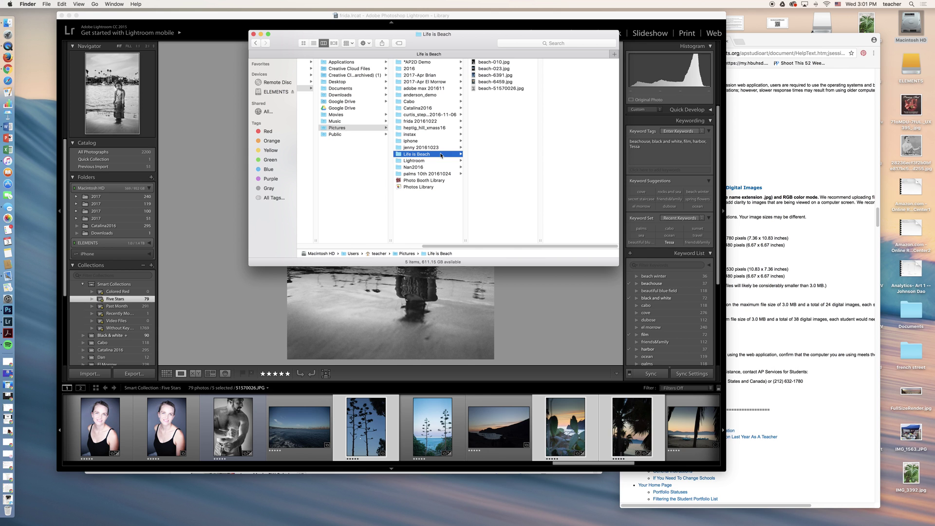
mouse_move(464, 43)
mouse_down()
mouse_move(496, 39)
mouse_move(475, 39)
mouse_up()
click(518, 83)
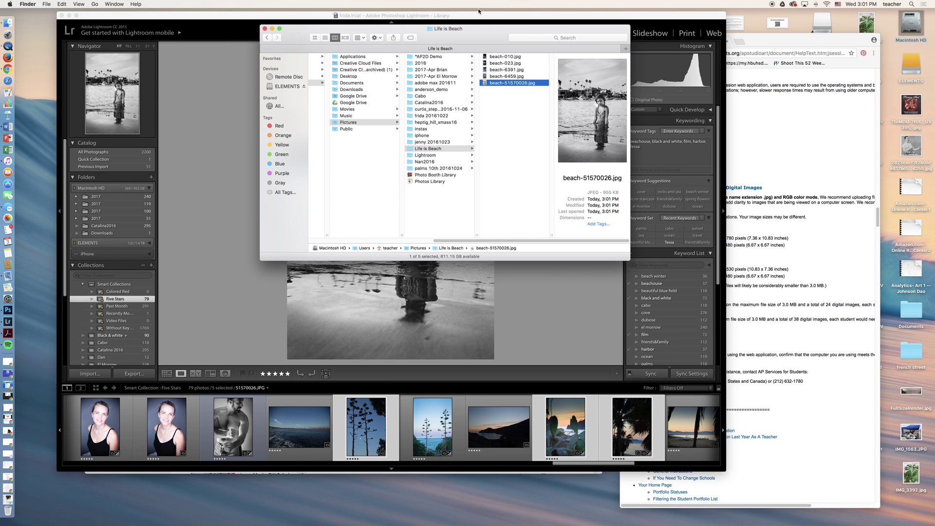